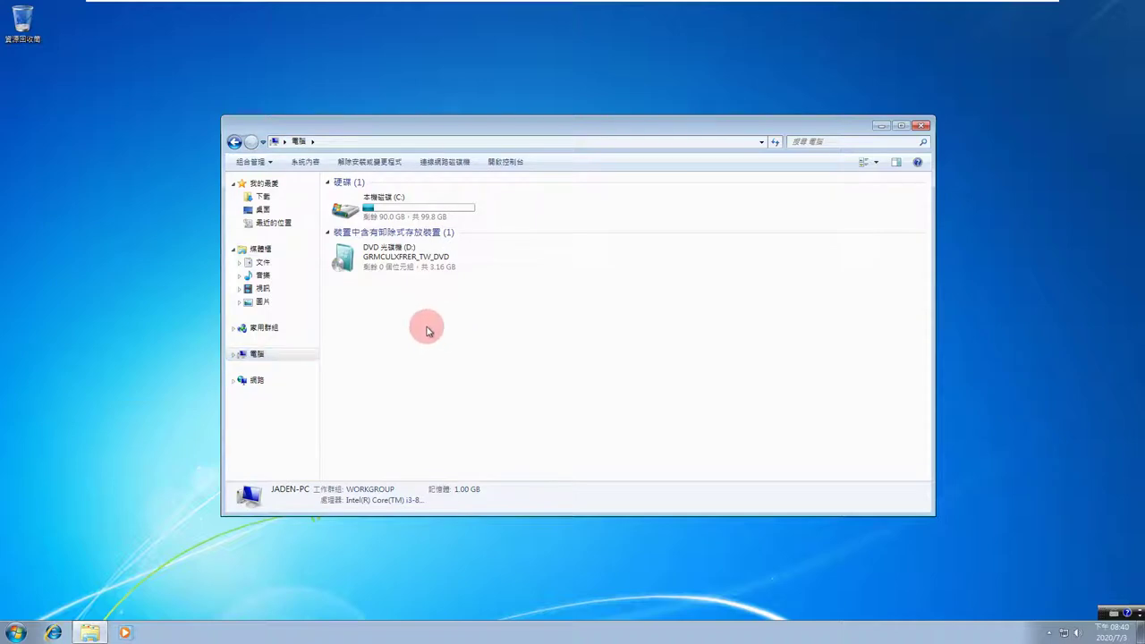
Open the computer's system properties and follow the unavailable system rating to run the Windows Experience Index assessment.
{"action": "right_click", "coordinate": [424, 328]}
{"action": "left_click", "coordinate": [455, 439]}
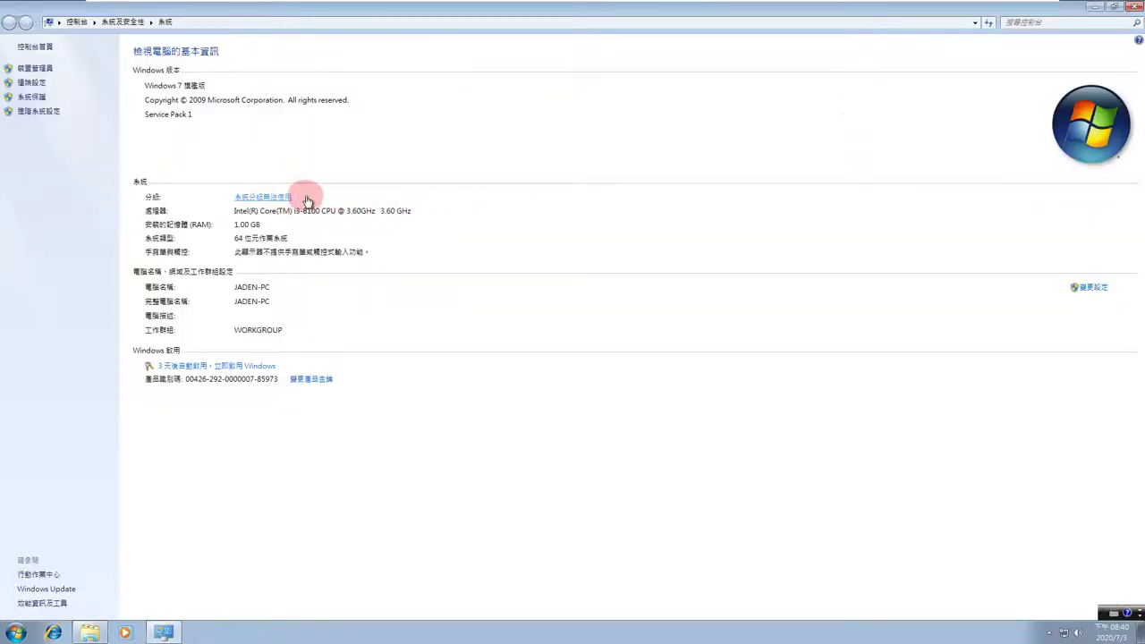
{"action": "left_click", "coordinate": [288, 197]}
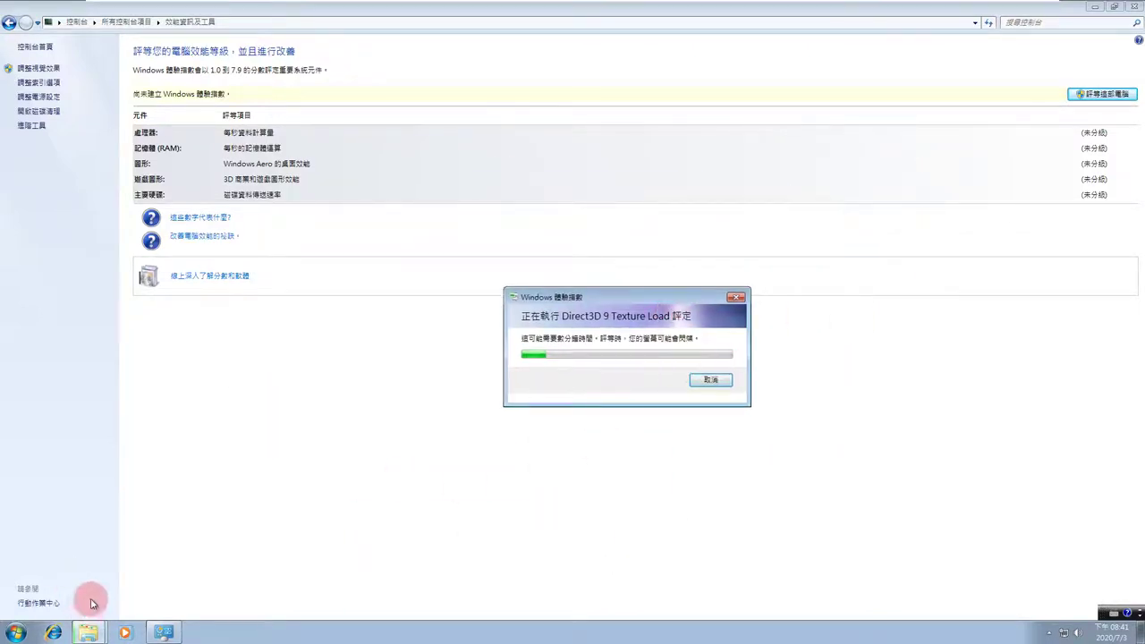
Look through the list of all programs, view the computer's drives, and close the drives window.
{"action": "left_click", "coordinate": [16, 633]}
{"action": "left_click", "coordinate": [38, 578]}
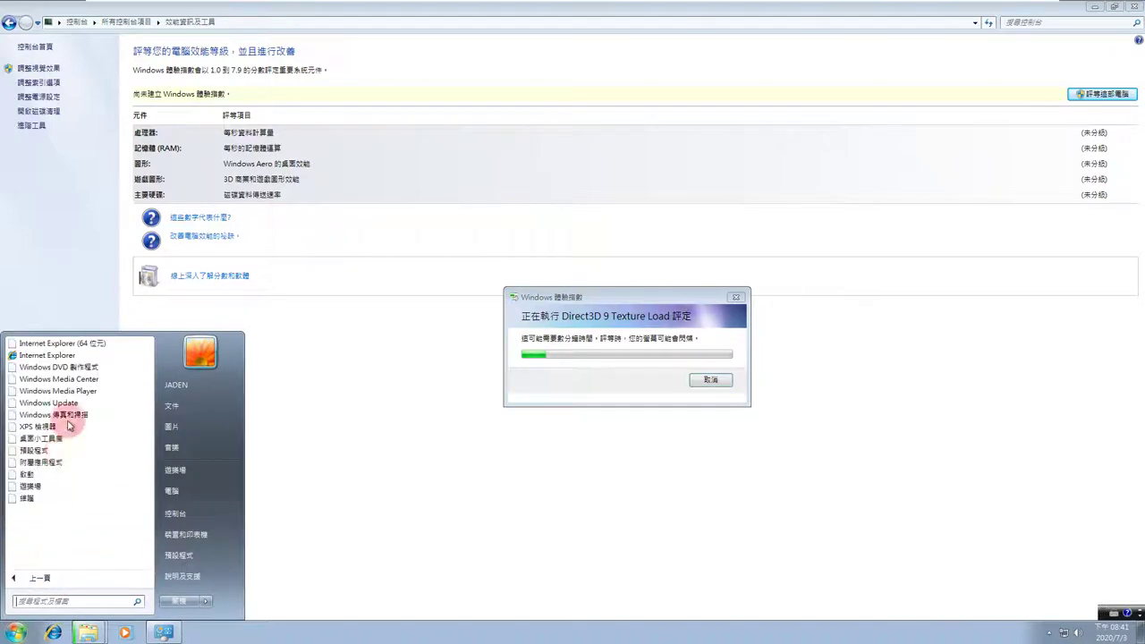
{"action": "left_click", "coordinate": [274, 420]}
{"action": "left_click", "coordinate": [36, 627]}
{"action": "left_click", "coordinate": [171, 490]}
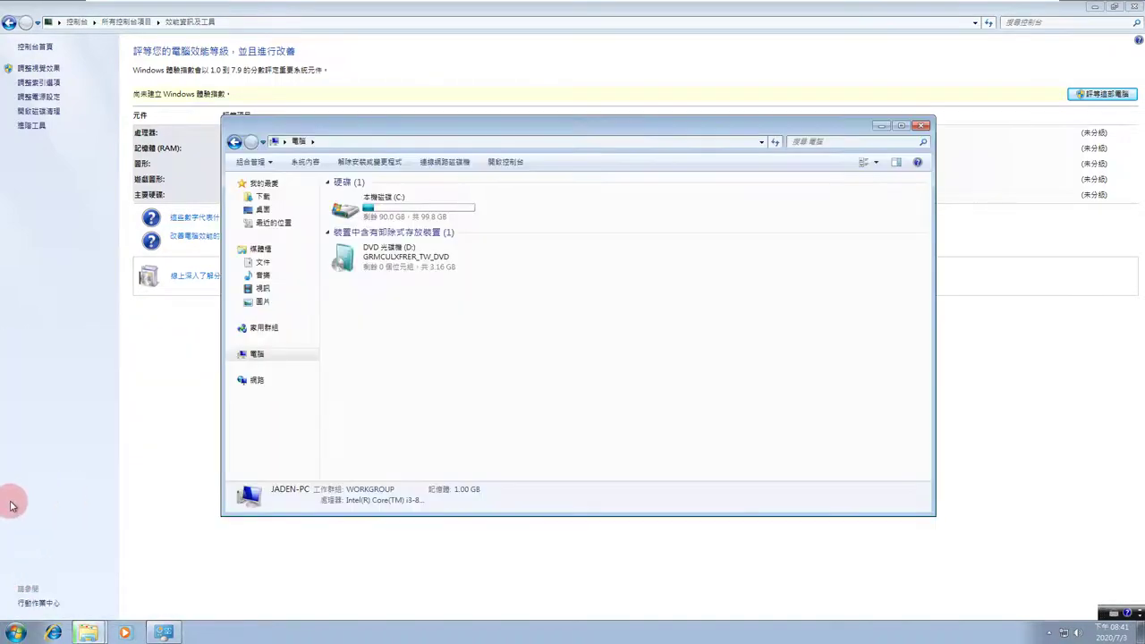
{"action": "left_click", "coordinate": [921, 126]}
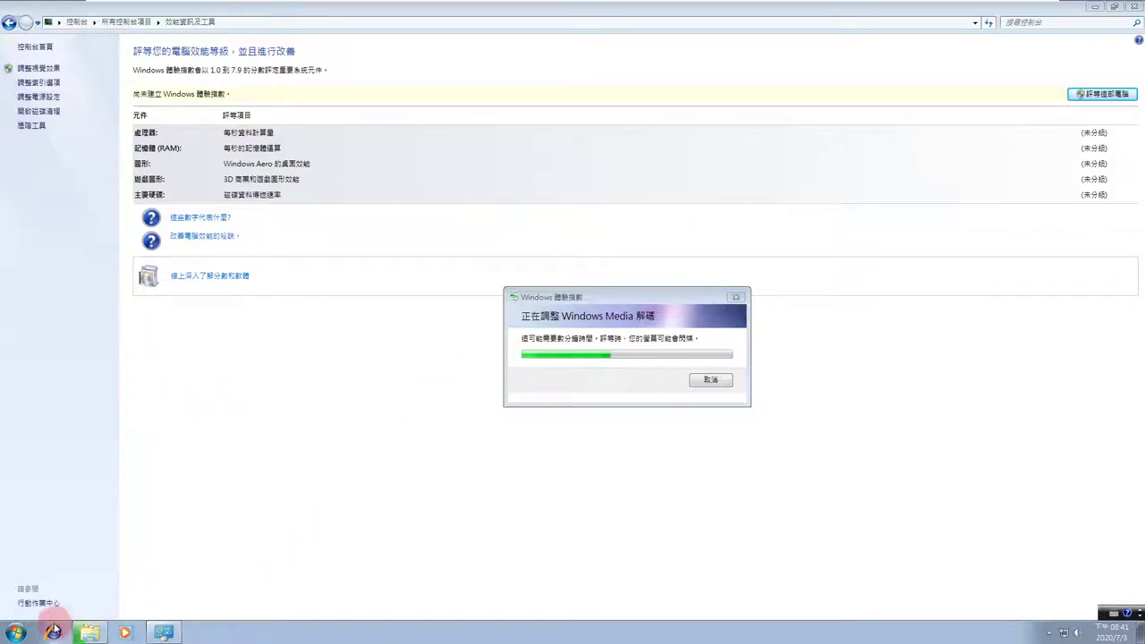
{"action": "key", "text": "super"}
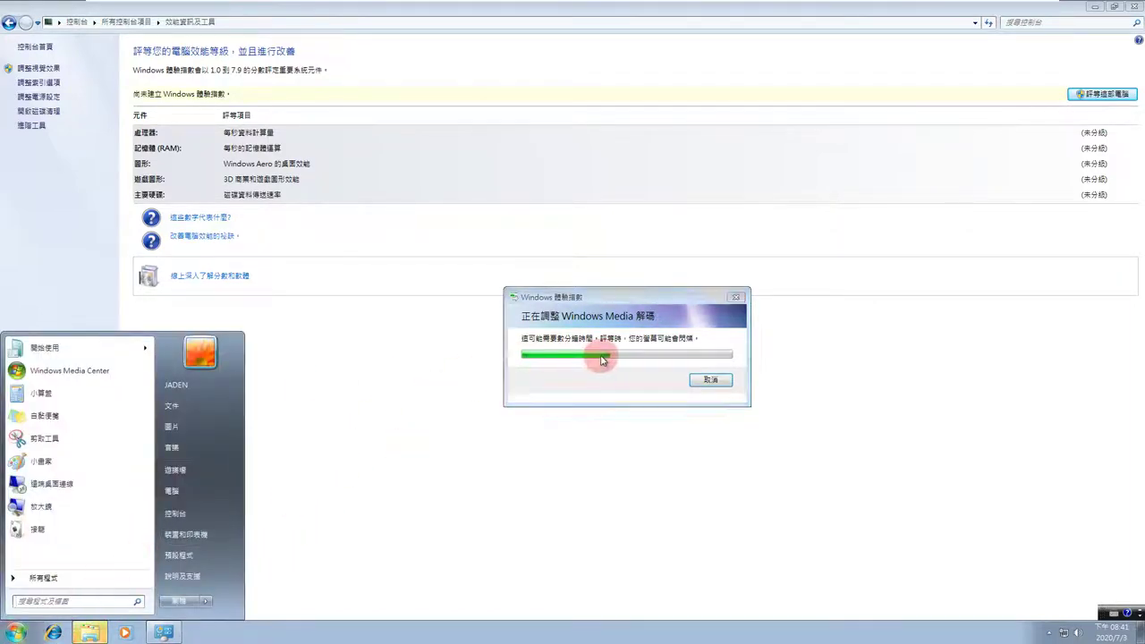
{"action": "left_click", "coordinate": [694, 306]}
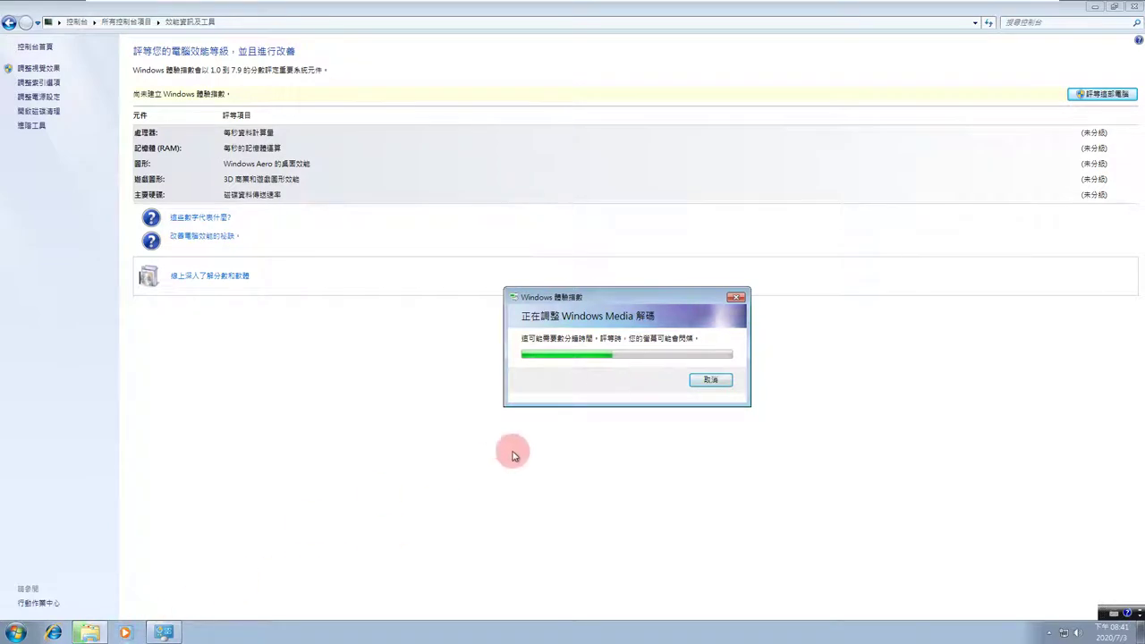
{"action": "left_click_drag", "start_coordinate": [686, 288], "coordinate": [586, 387]}
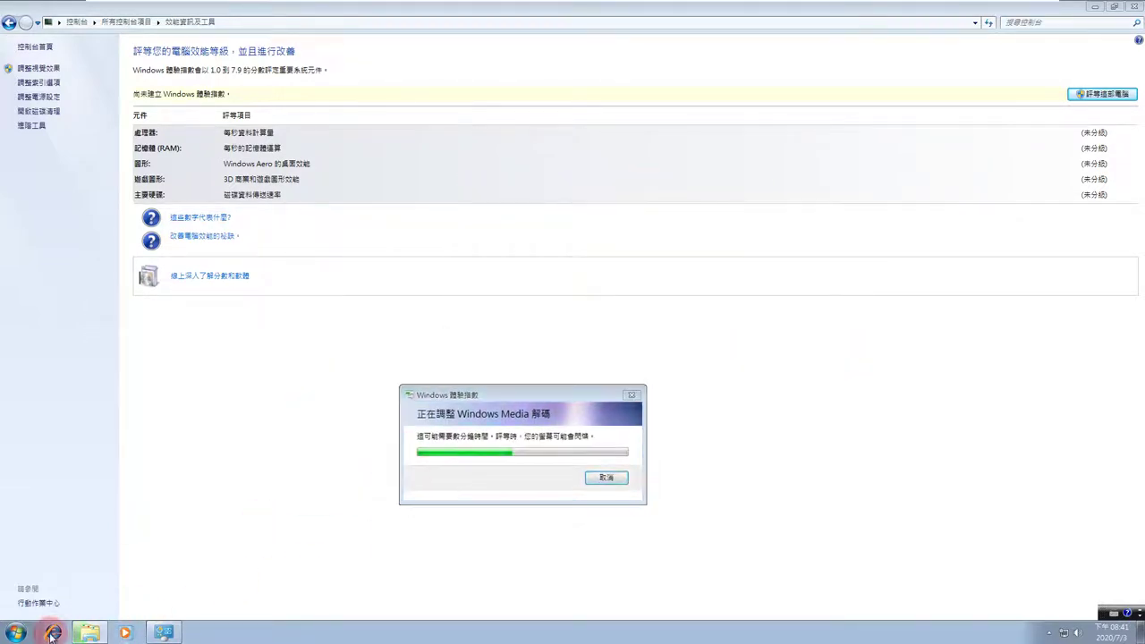
{"action": "right_click", "coordinate": [54, 631]}
{"action": "left_click", "coordinate": [232, 537]}
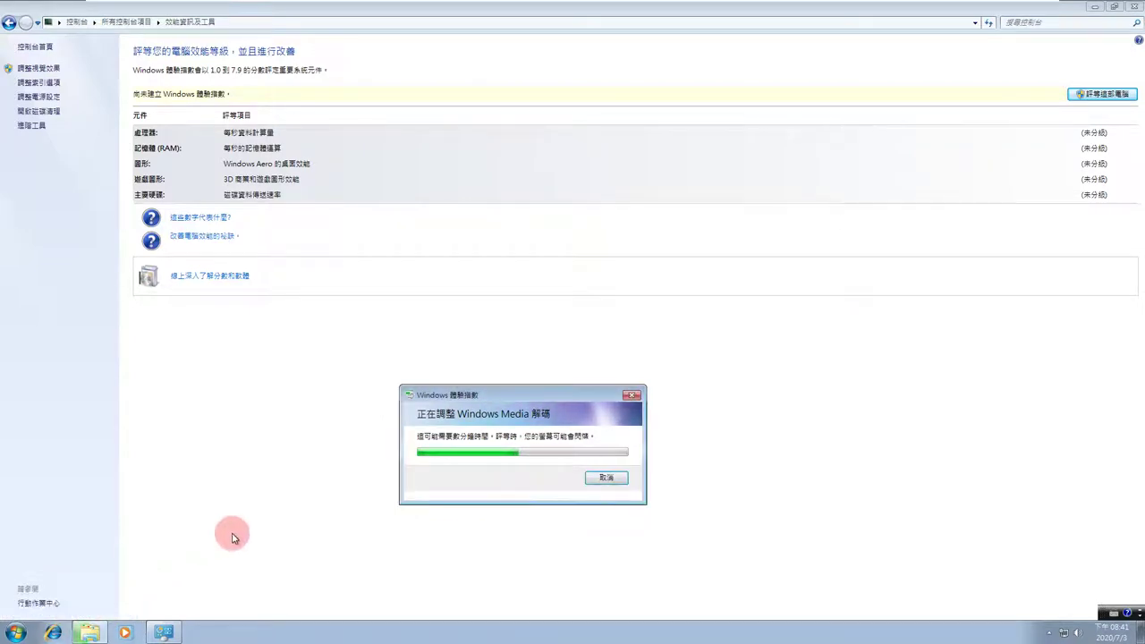
{"action": "left_click_drag", "start_coordinate": [463, 395], "coordinate": [534, 236]}
{"action": "left_click", "coordinate": [16, 633]}
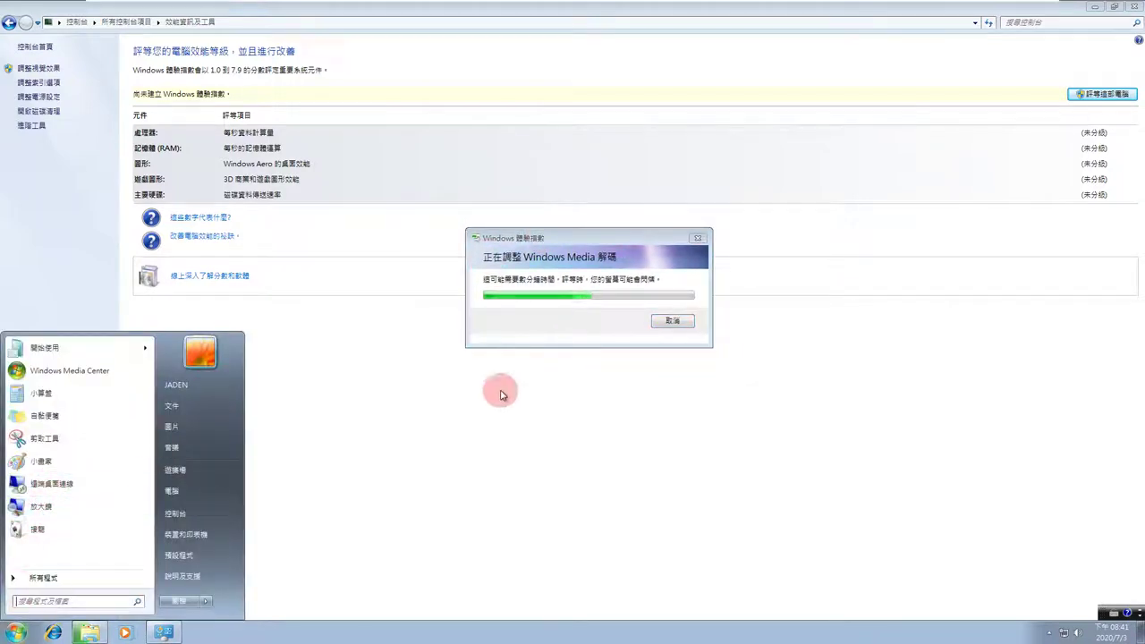
{"action": "left_click", "coordinate": [490, 393]}
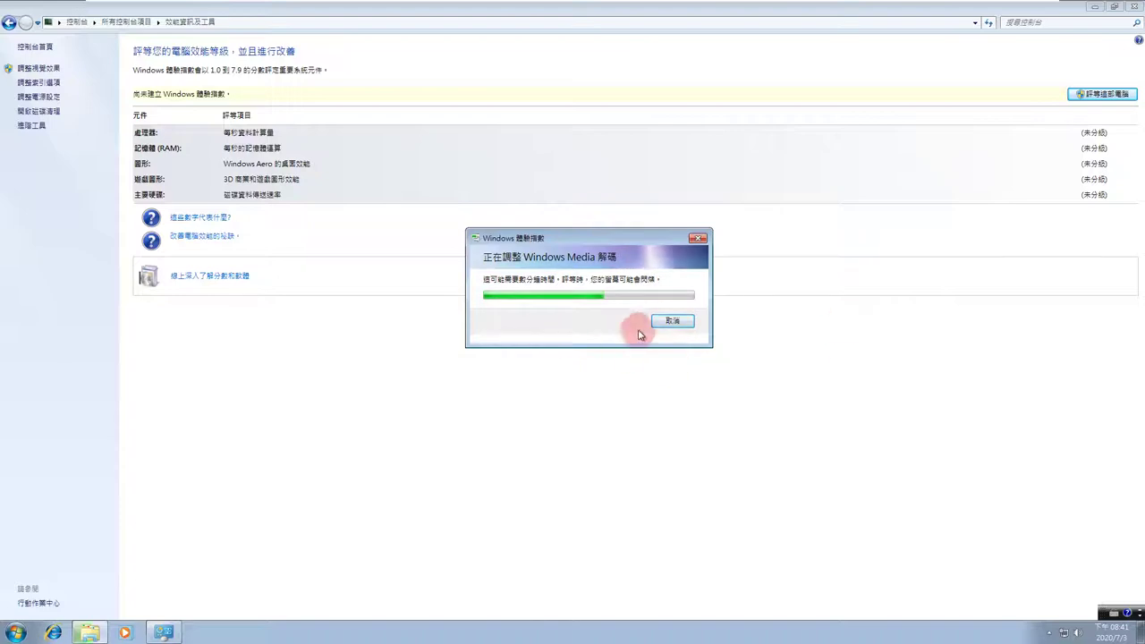
{"action": "mouse_move", "coordinate": [378, 2]}
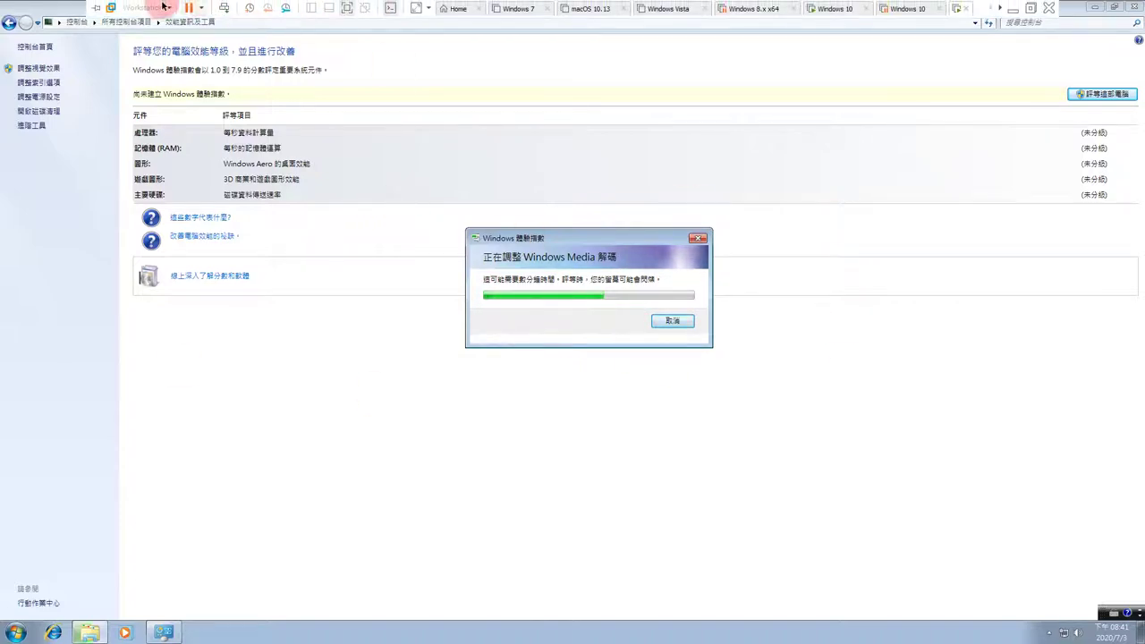
{"action": "left_click", "coordinate": [145, 8]}
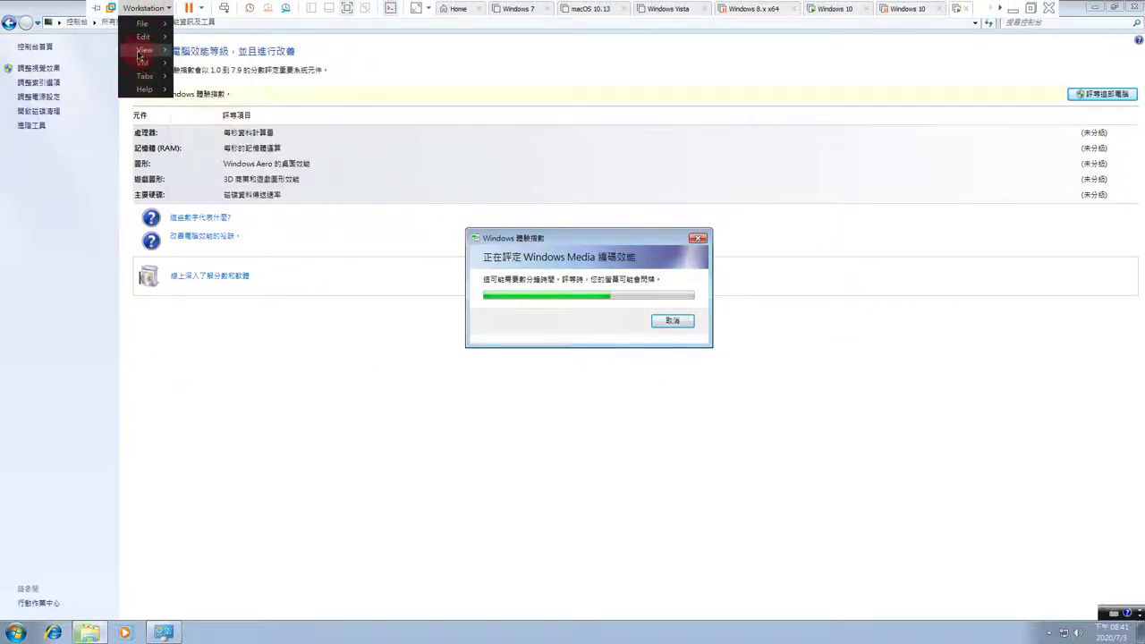
{"action": "mouse_move", "coordinate": [144, 51]}
{"action": "left_click", "coordinate": [214, 65]}
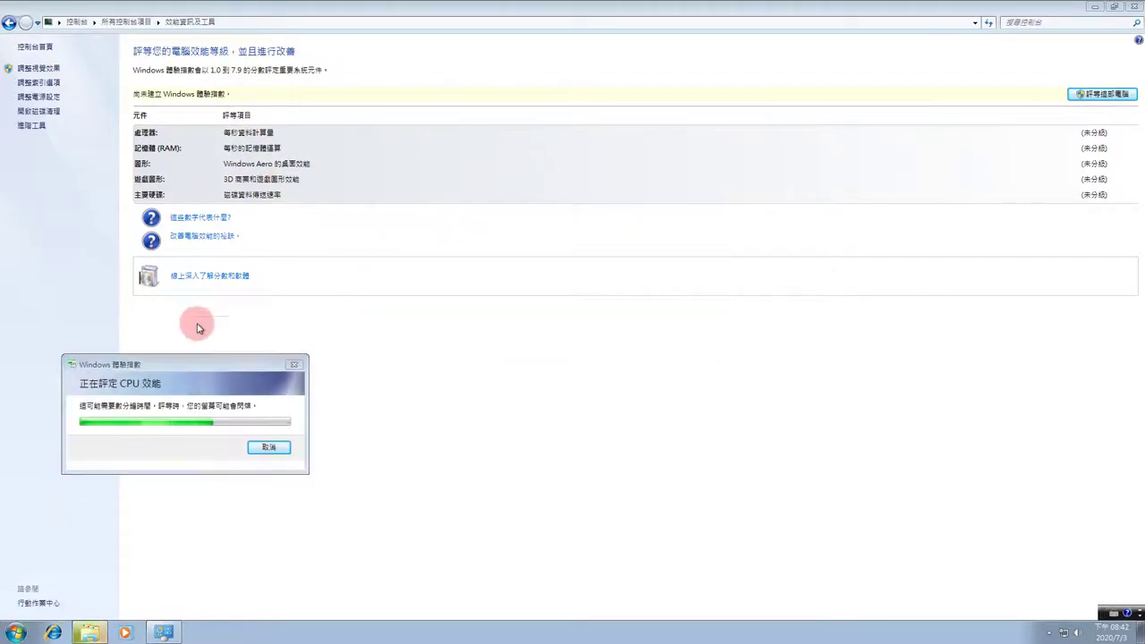
{"action": "left_click_drag", "start_coordinate": [187, 360], "coordinate": [524, 283]}
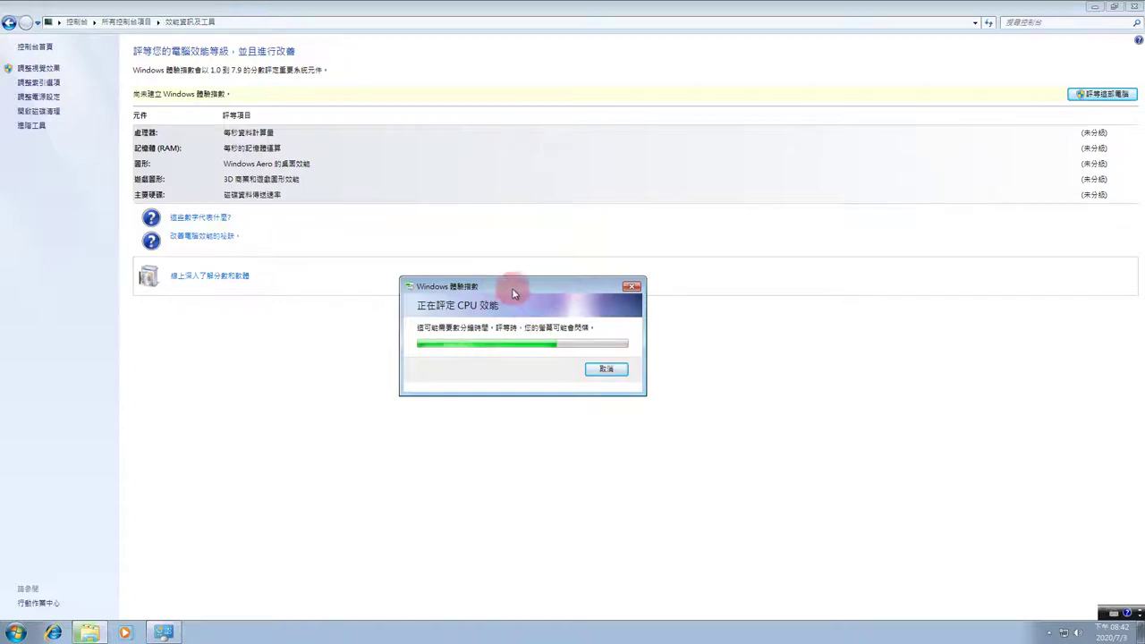
{"action": "left_click_drag", "start_coordinate": [512, 292], "coordinate": [591, 330]}
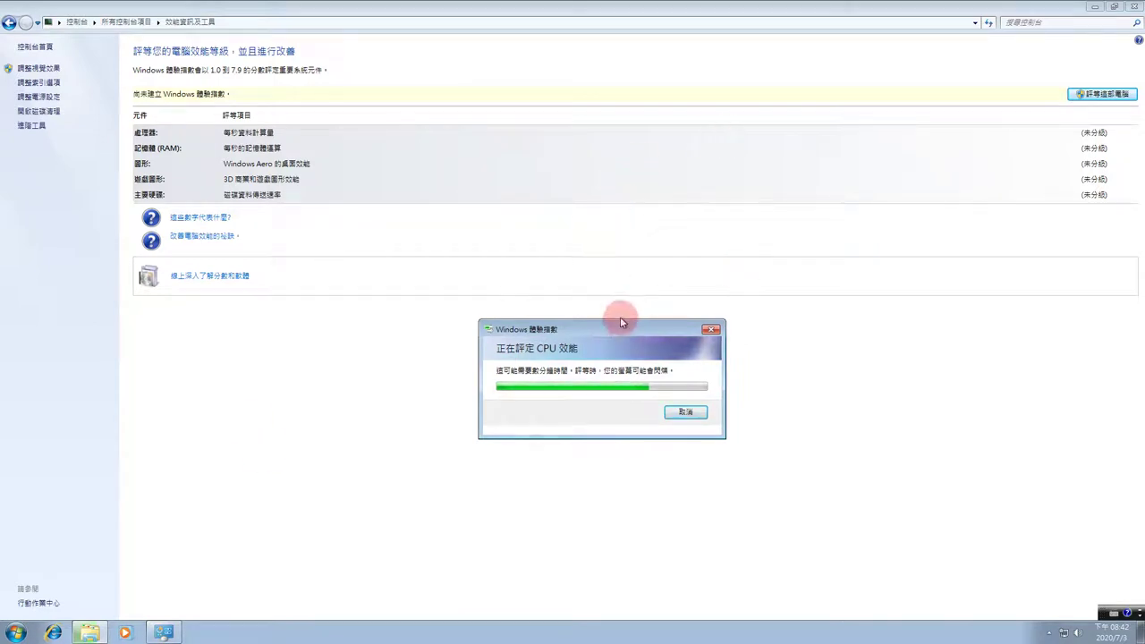
{"action": "left_click_drag", "start_coordinate": [638, 323], "coordinate": [650, 209]}
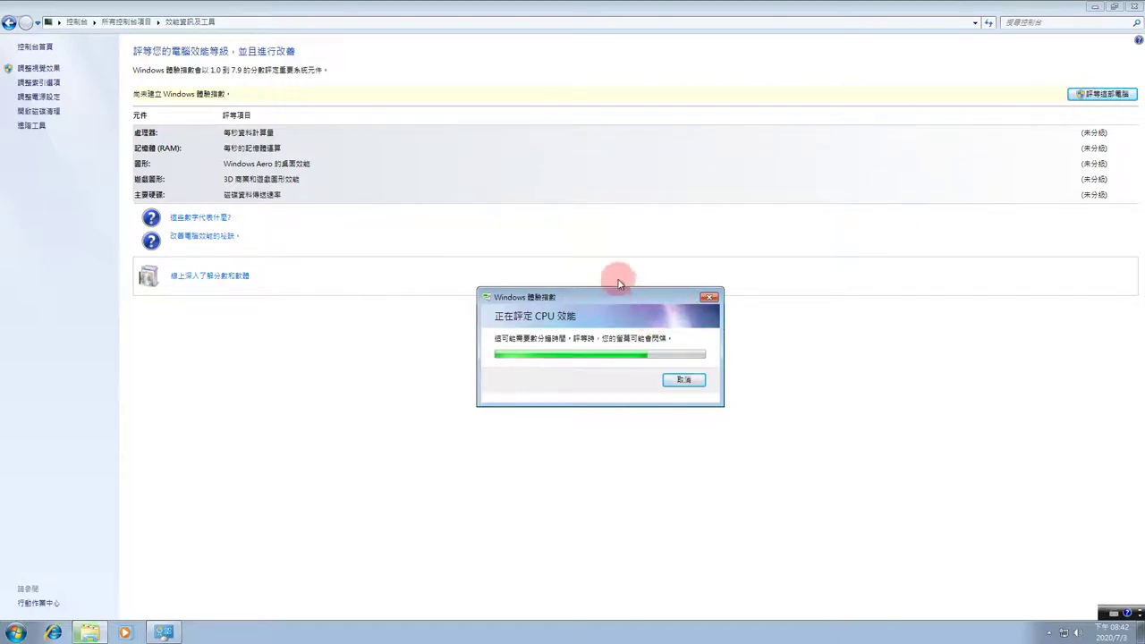
{"action": "left_click_drag", "start_coordinate": [618, 290], "coordinate": [613, 259]}
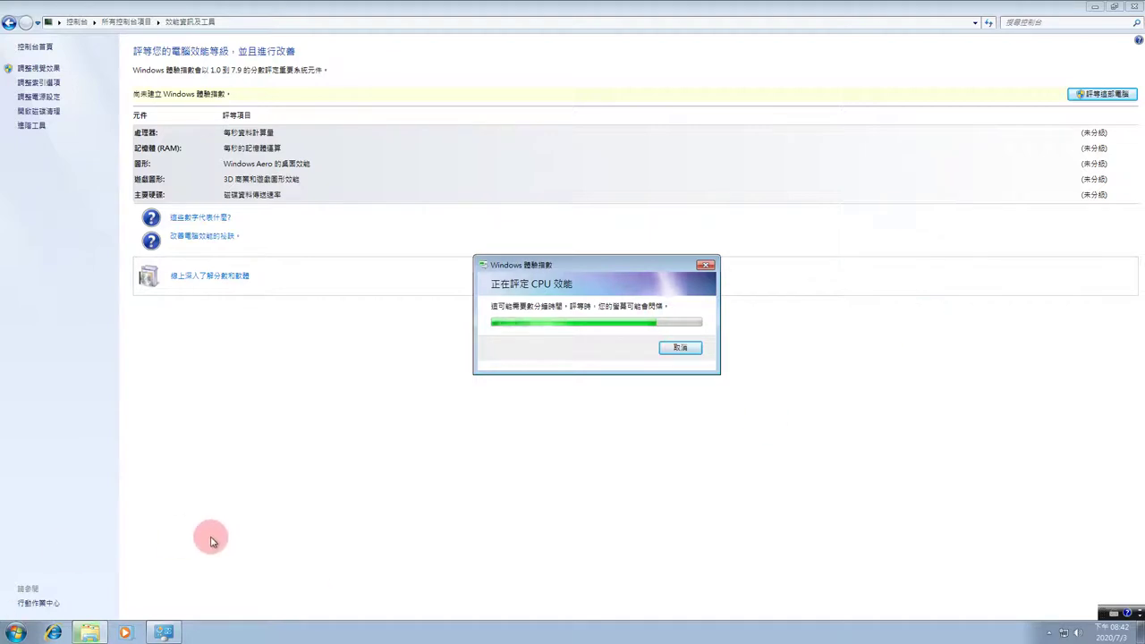
Open the user's personal folder to check the window's appearance and close it.
{"action": "left_click", "coordinate": [15, 632]}
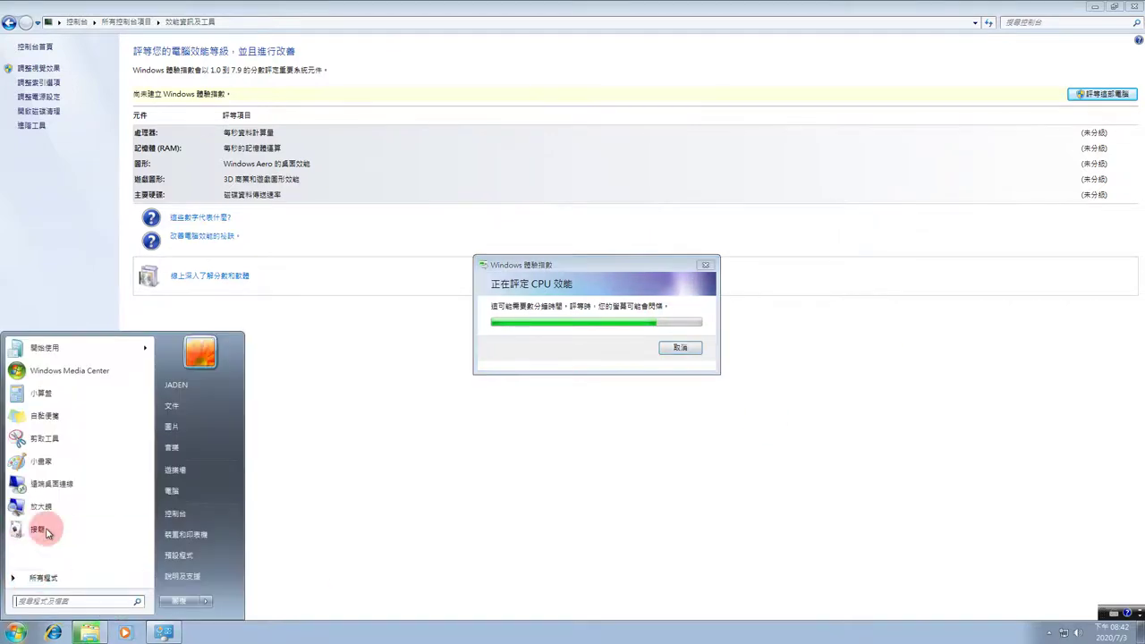
{"action": "left_click", "coordinate": [188, 388]}
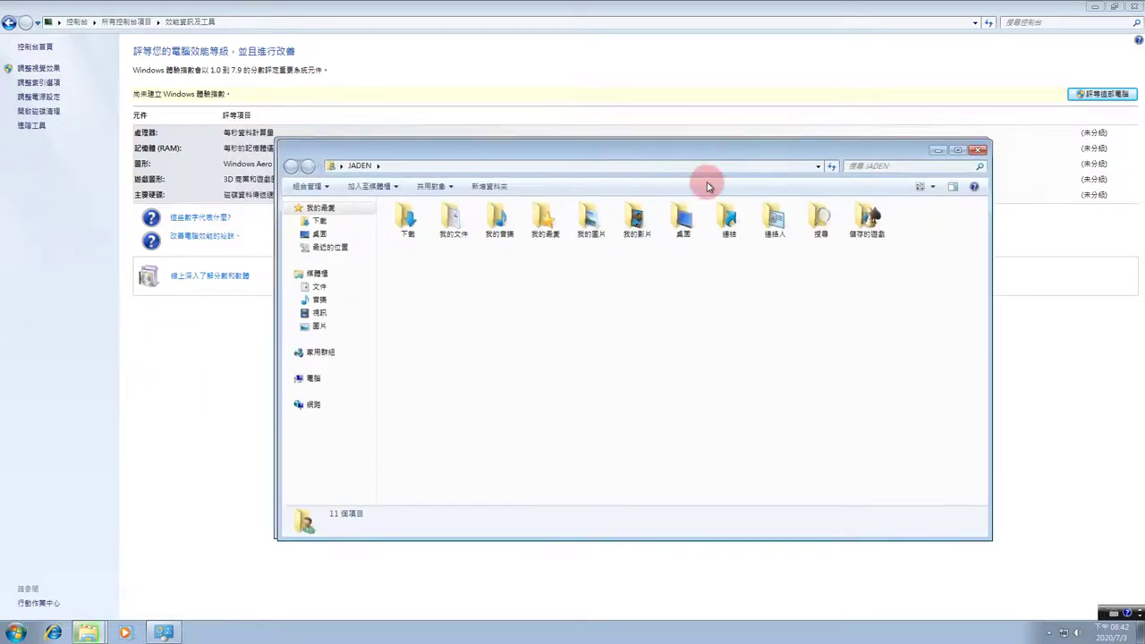
{"action": "left_click", "coordinate": [936, 204]}
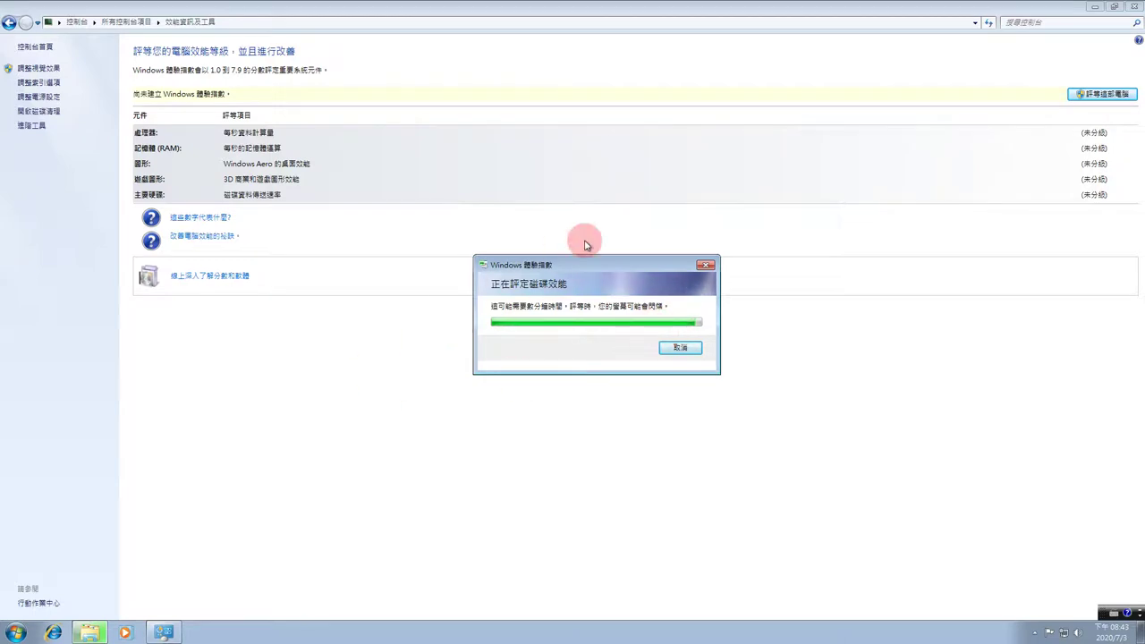
{"action": "left_click_drag", "start_coordinate": [576, 265], "coordinate": [615, 272]}
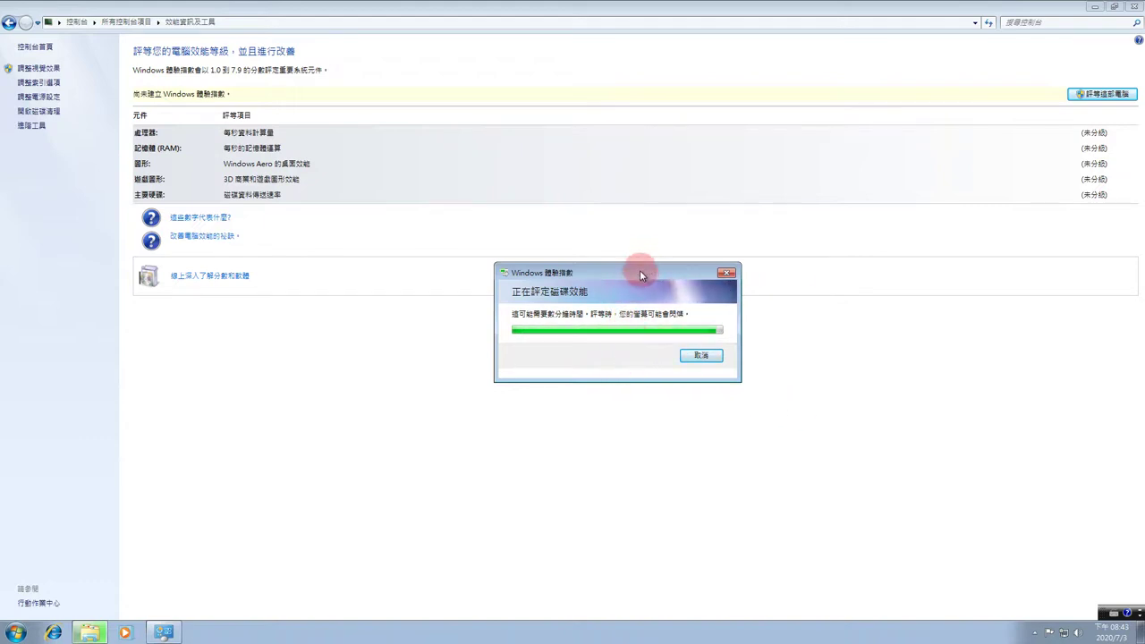
{"action": "mouse_move", "coordinate": [637, 272]}
{"action": "left_mouse_down"}
{"action": "mouse_move", "coordinate": [606, 283]}
{"action": "mouse_move", "coordinate": [615, 279]}
{"action": "left_mouse_up"}
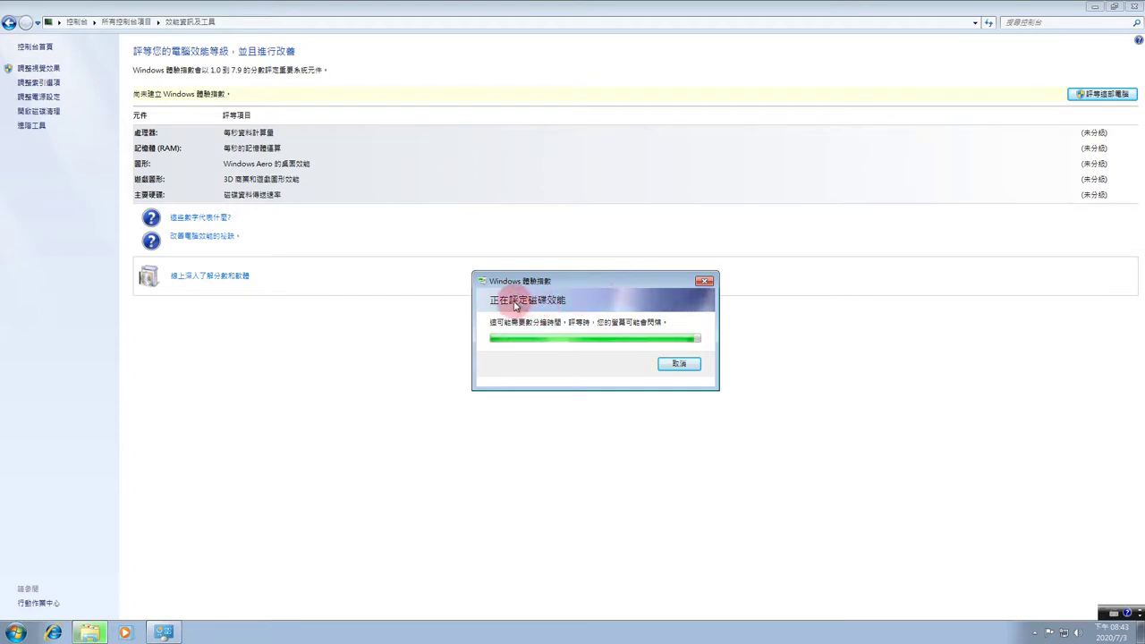
{"action": "mouse_move", "coordinate": [540, 283]}
{"action": "left_mouse_down"}
{"action": "mouse_move", "coordinate": [526, 270]}
{"action": "mouse_move", "coordinate": [552, 284]}
{"action": "left_mouse_up"}
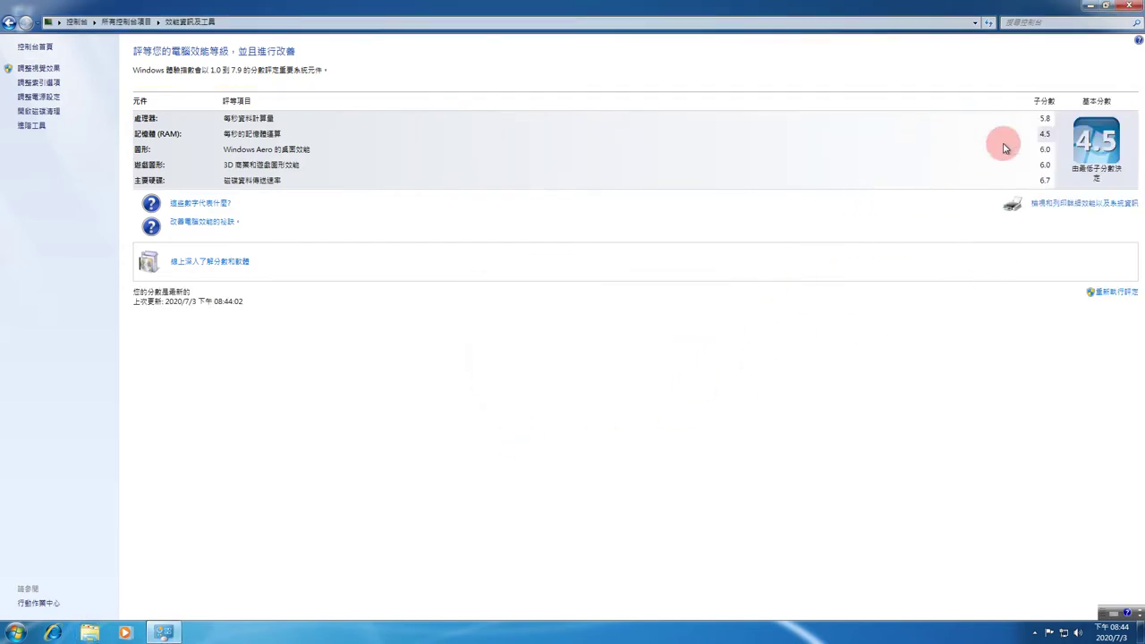
Restore the performance information window to its smaller size, move it over the desktop, and close it.
{"action": "left_click", "coordinate": [1114, 7]}
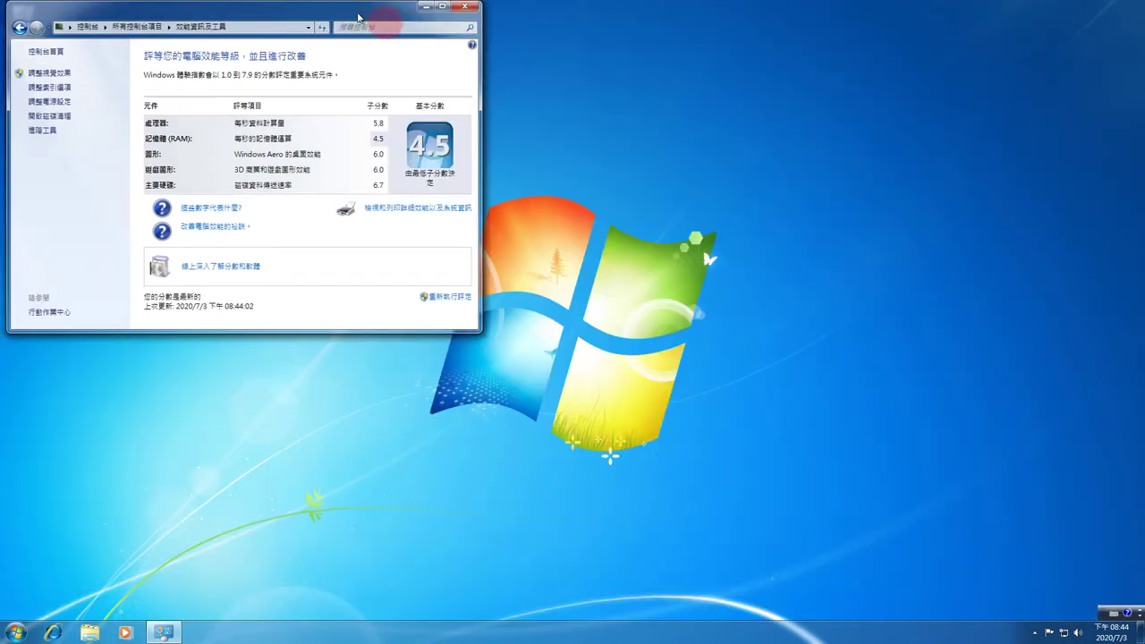
{"action": "left_click_drag", "start_coordinate": [385, 9], "coordinate": [454, 69]}
{"action": "left_click", "coordinate": [529, 67]}
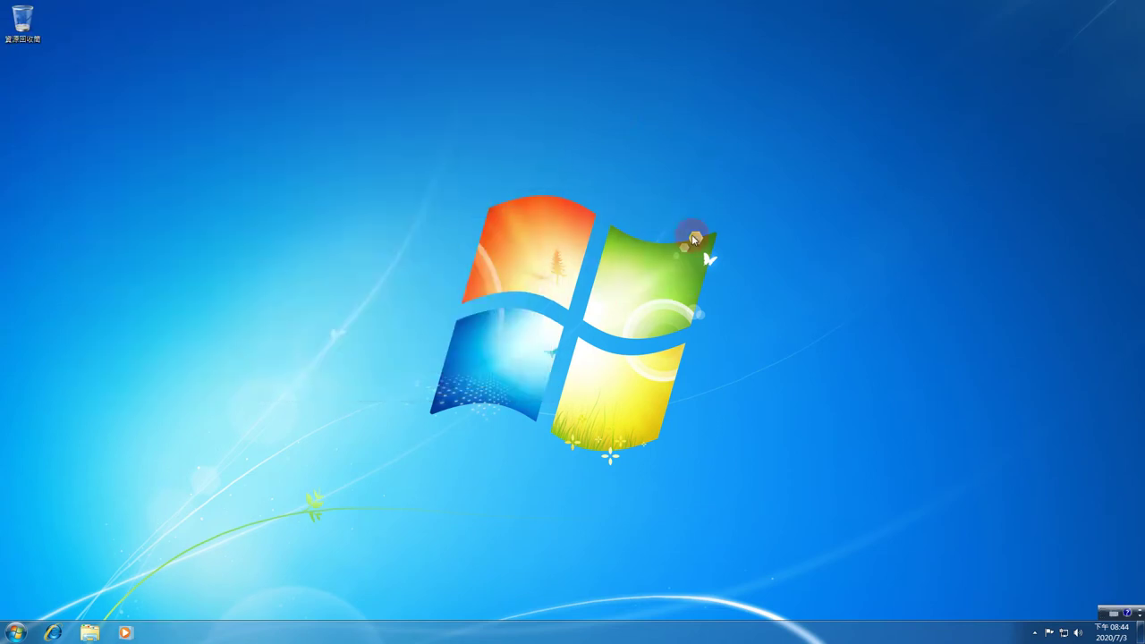
Check the appearance of the Start menu and the Libraries window, and close both.
{"action": "left_click", "coordinate": [16, 631]}
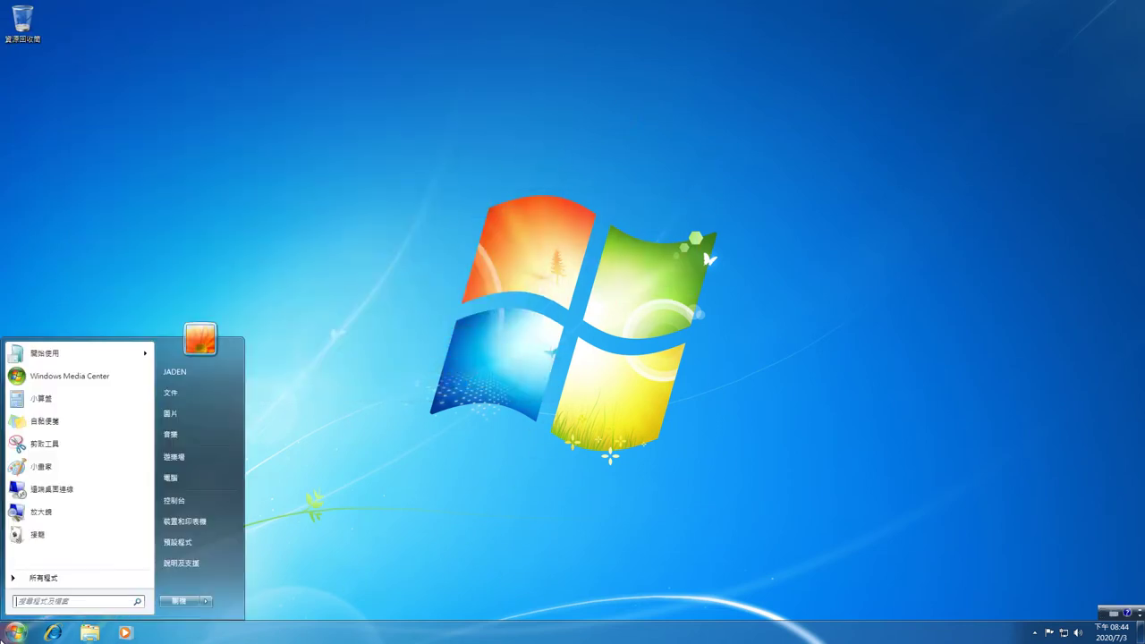
{"action": "left_click", "coordinate": [429, 347]}
{"action": "left_click", "coordinate": [16, 632]}
{"action": "left_click", "coordinate": [53, 633]}
{"action": "left_click", "coordinate": [85, 635]}
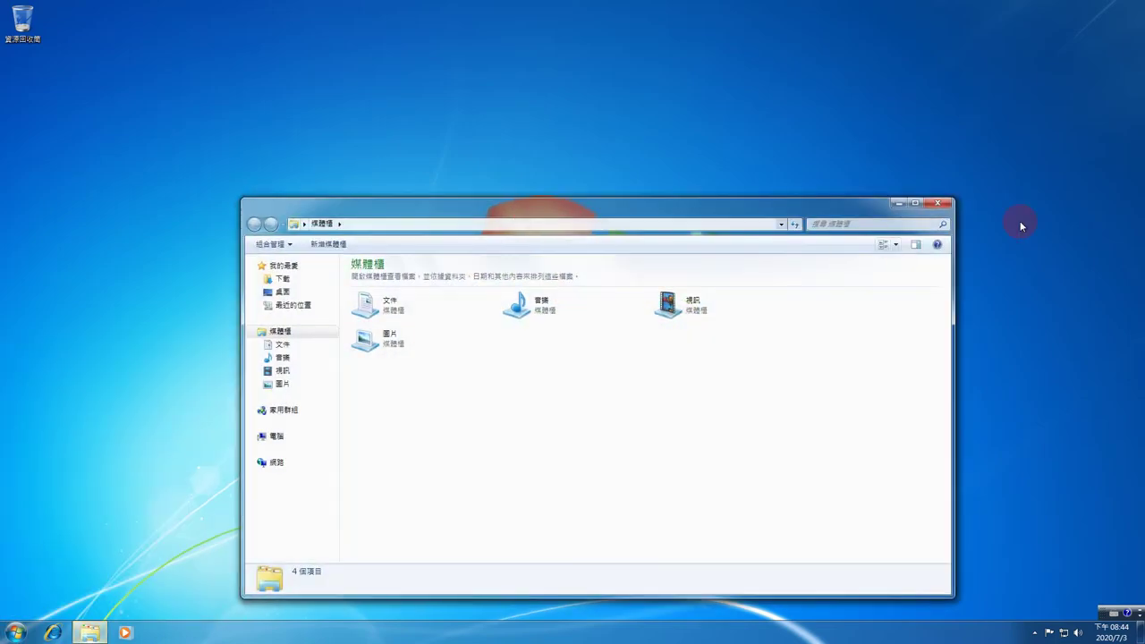
{"action": "left_click", "coordinate": [948, 204]}
Open the desktop's personalization settings to view the Aero themes and close the window.
{"action": "right_click", "coordinate": [848, 224]}
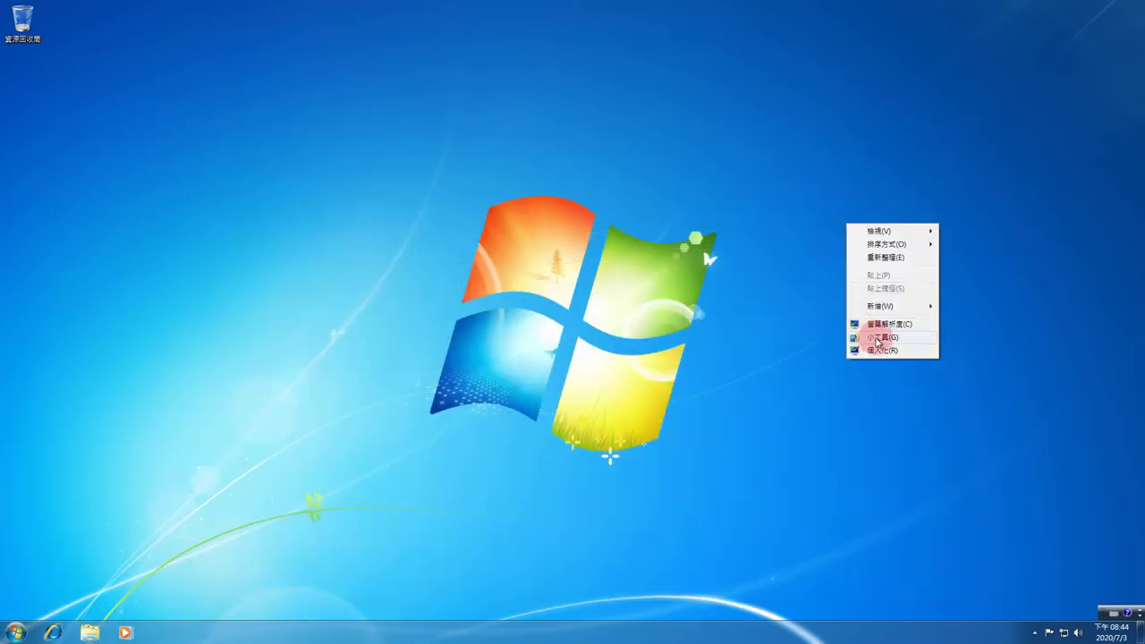
{"action": "left_click", "coordinate": [888, 351]}
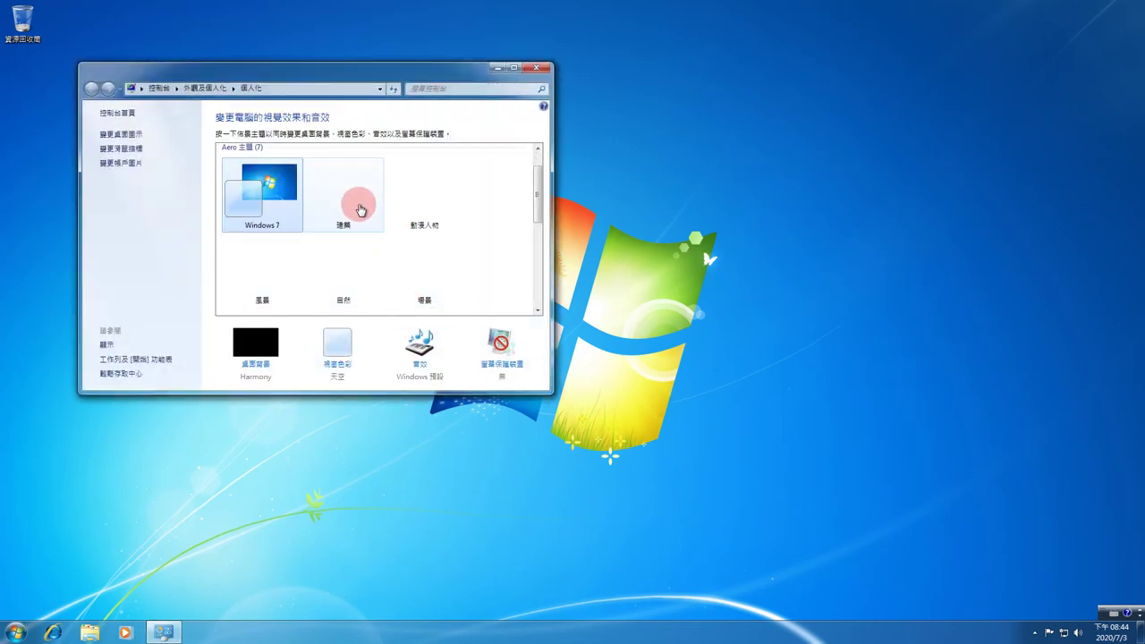
{"action": "left_click", "coordinate": [535, 68]}
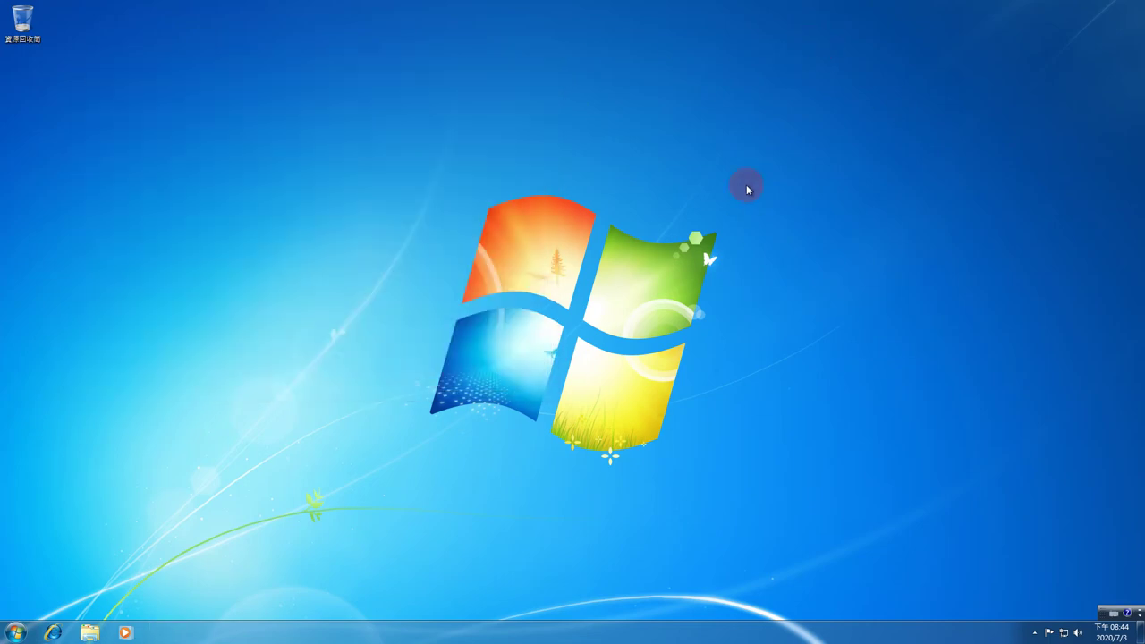
Leave the full-screen view of the Windows 7 virtual machine and return to the VMware Workstation window.
{"action": "mouse_move", "coordinate": [979, 5]}
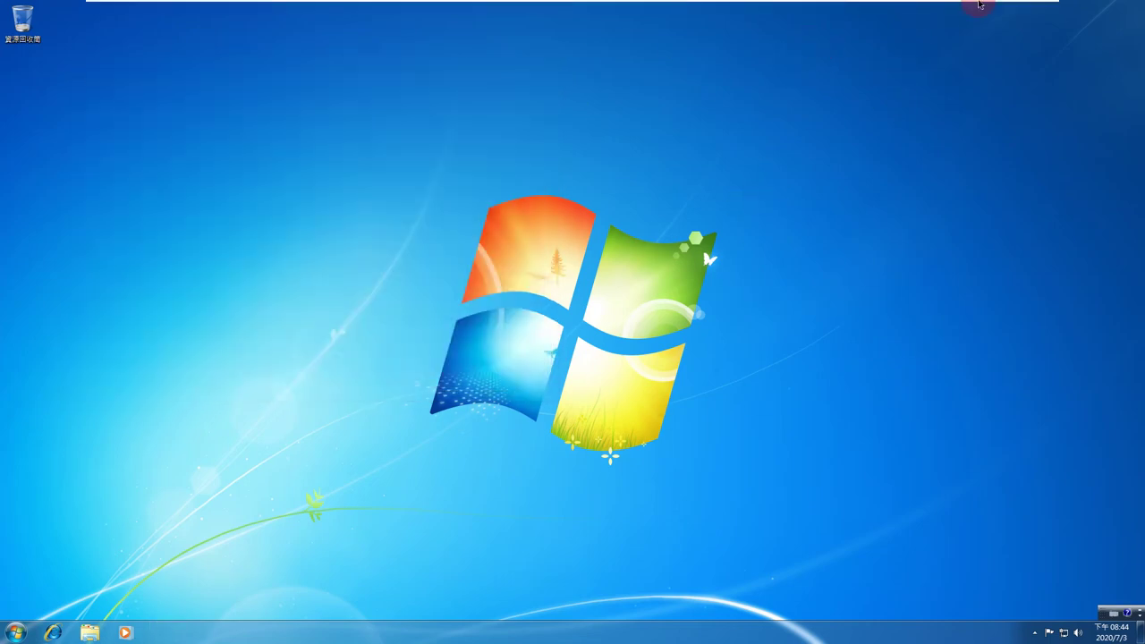
{"action": "left_click", "coordinate": [1032, 9]}
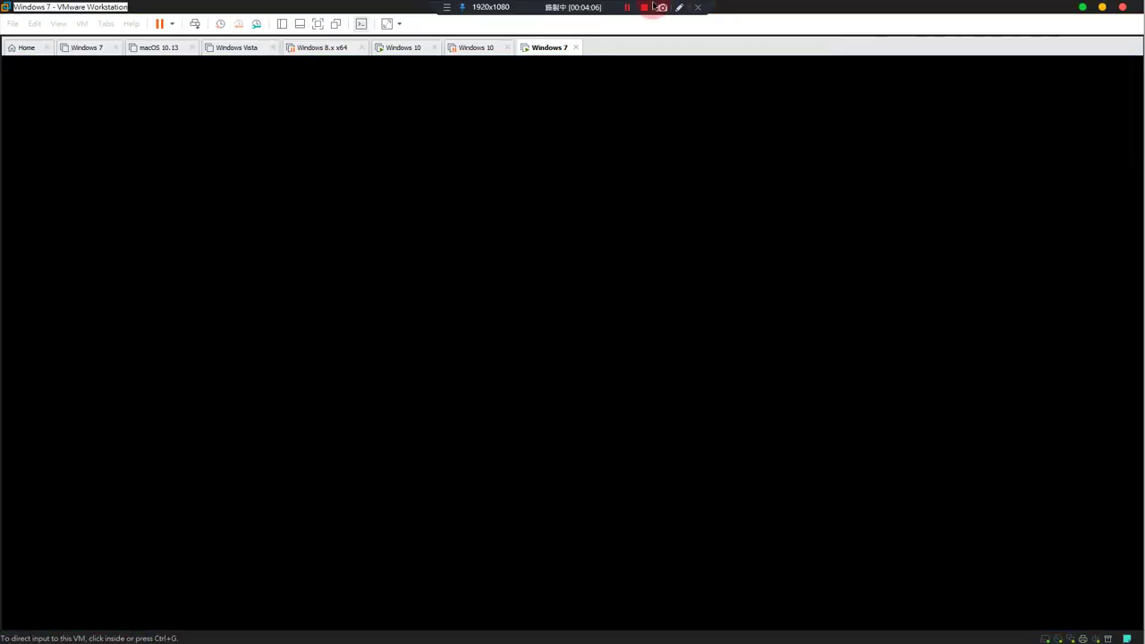